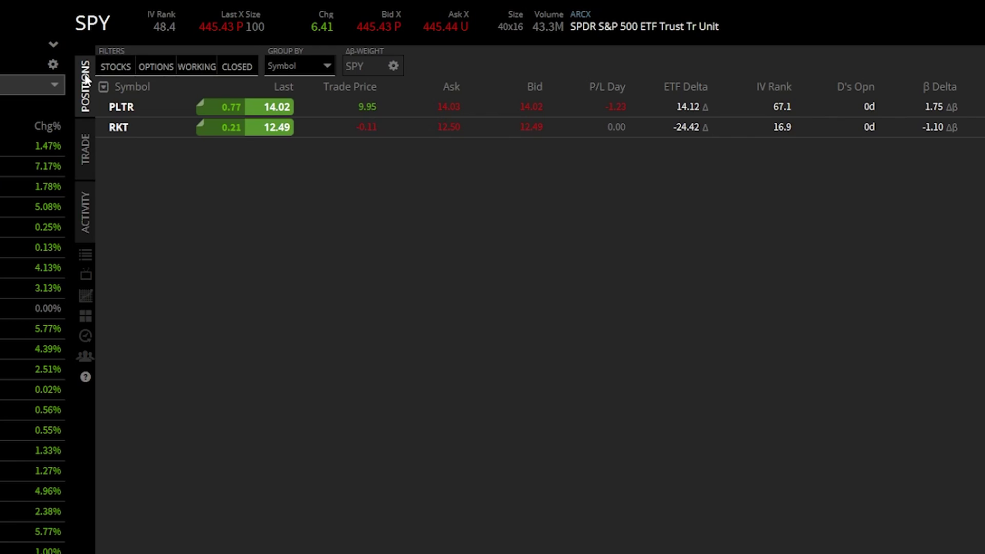
Step: Expand the PLTR and RKT positions and create a Quick Roll order for the RKT Feb 18 12-strike put
click(127, 107)
click(126, 188)
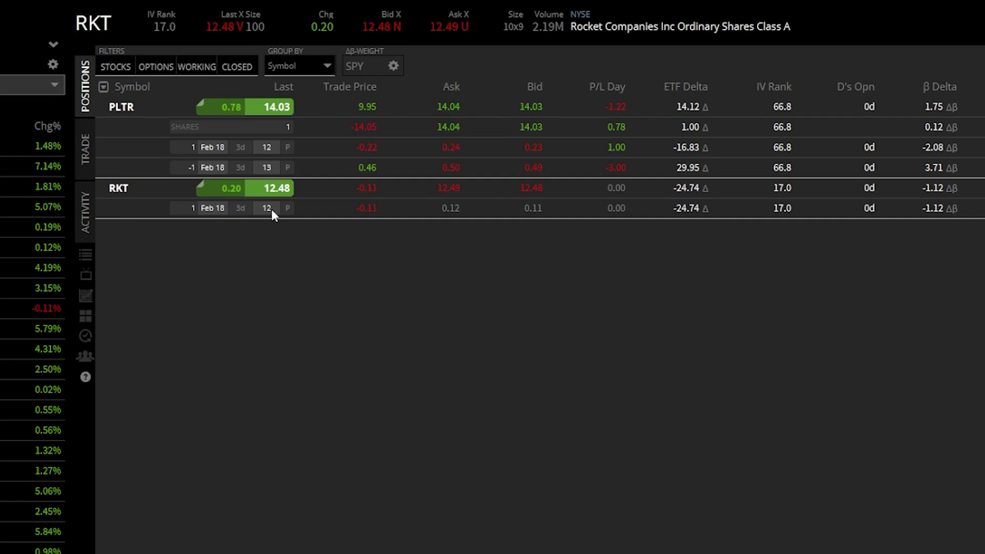
right_click(240, 205)
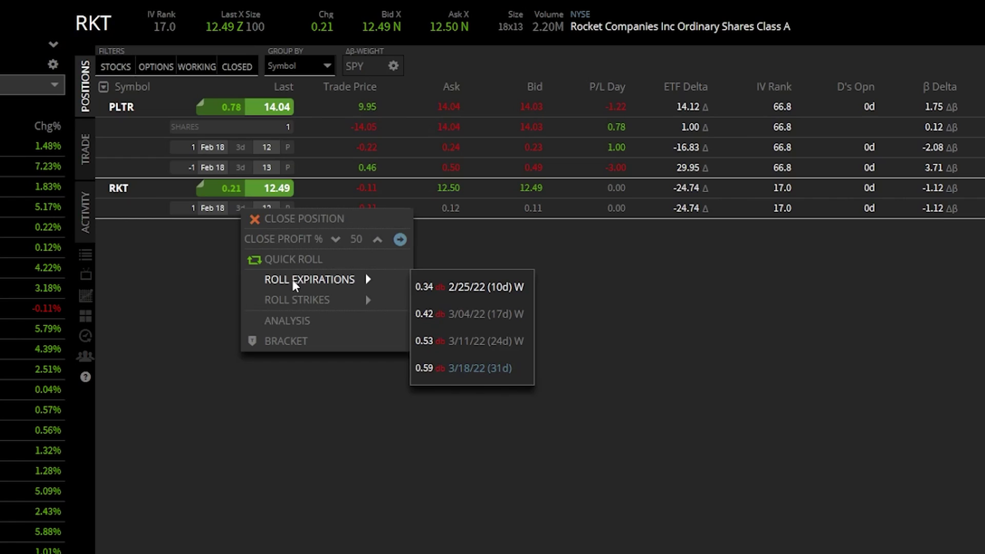
mouse_move(297, 303)
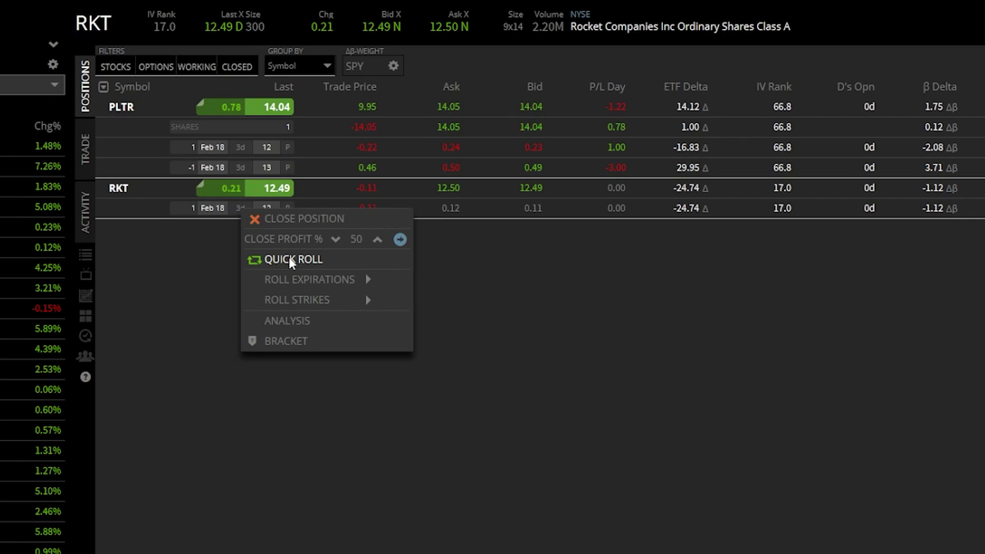
mouse_move(293, 281)
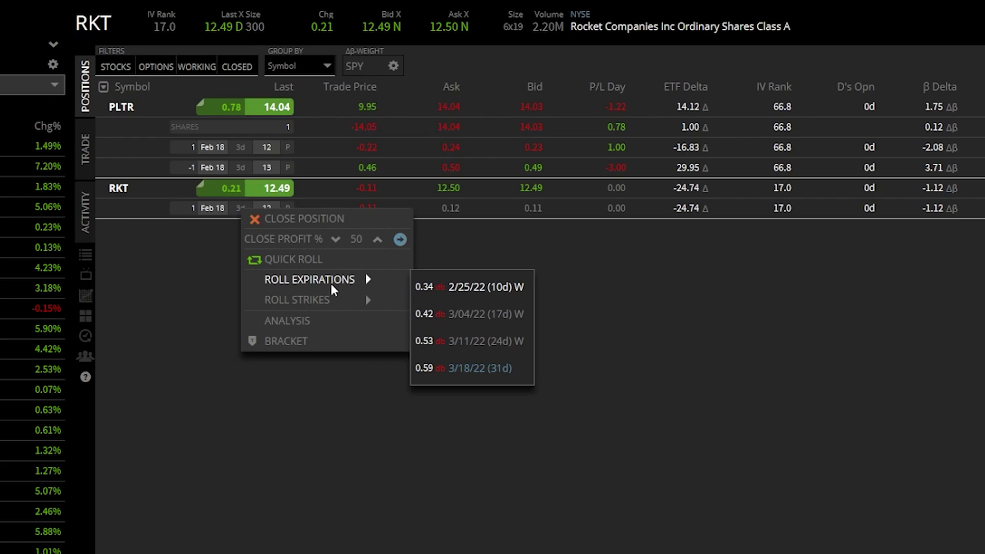
mouse_move(329, 299)
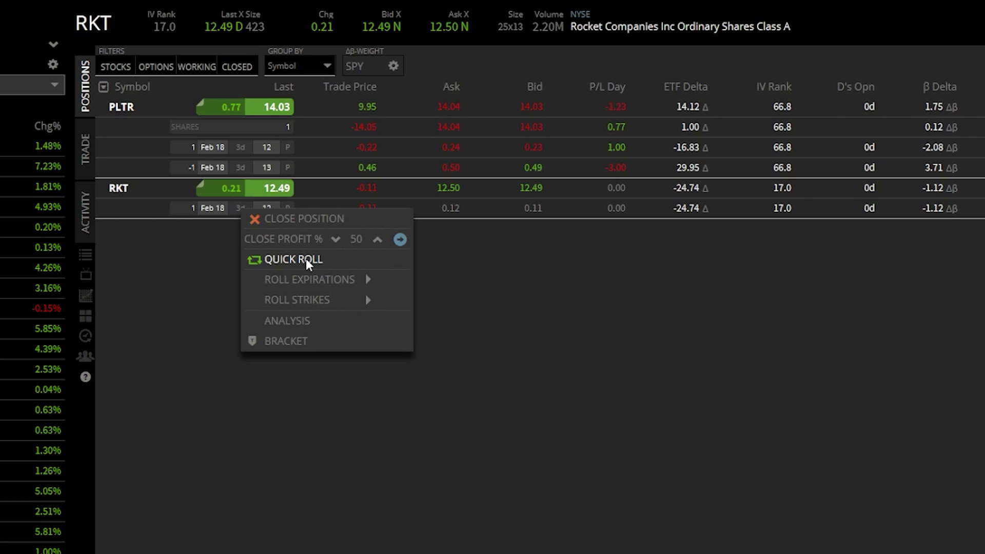
click(308, 261)
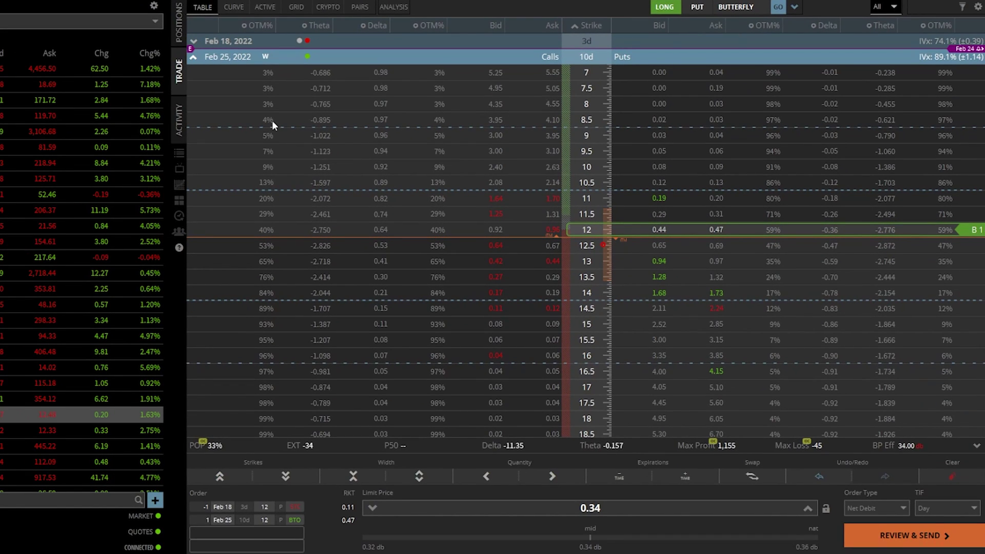
Step: Collapse the Feb 25, 2022 option chain and set the RKT roll order's limit price to 0.30
click(208, 57)
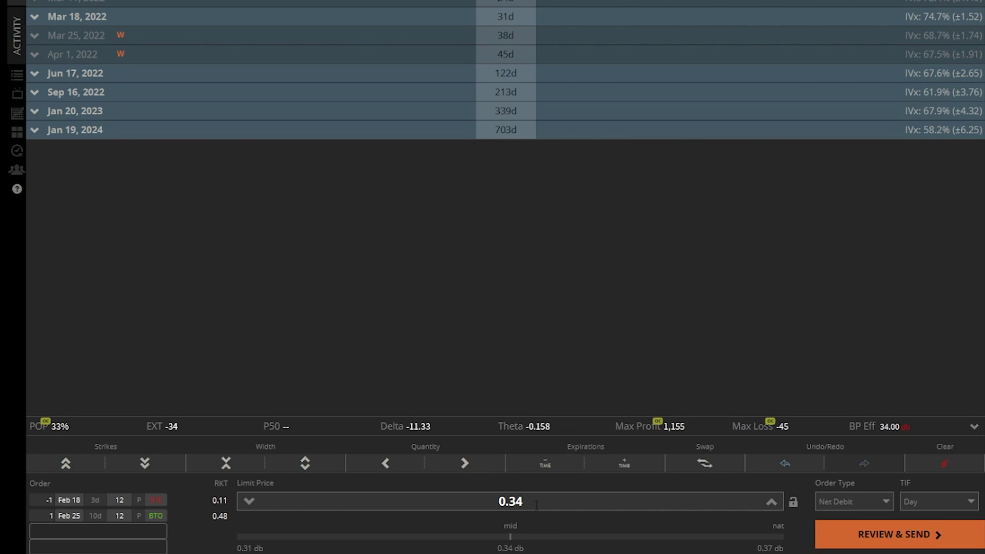
drag(536, 505, 487, 501)
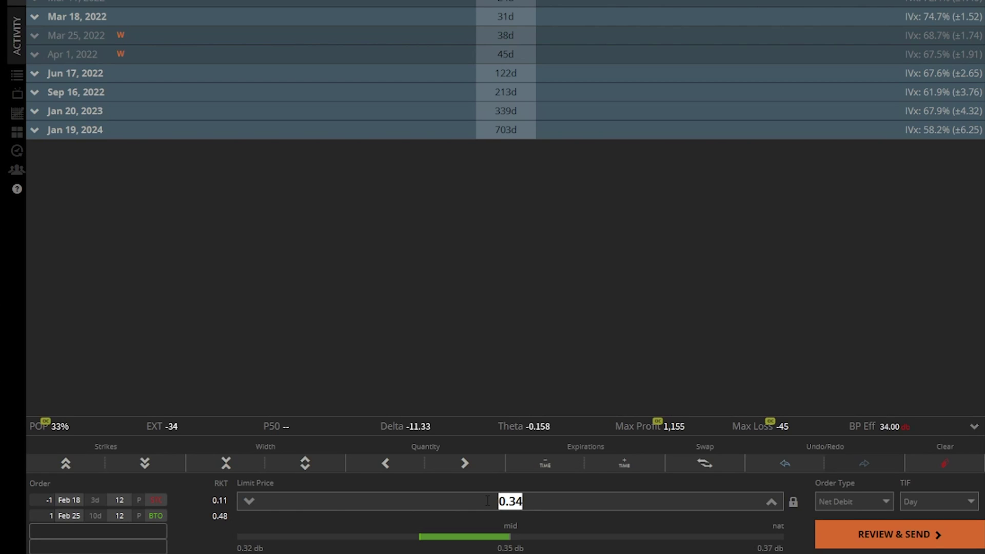
click(523, 501)
drag(522, 501, 512, 510)
text(30)
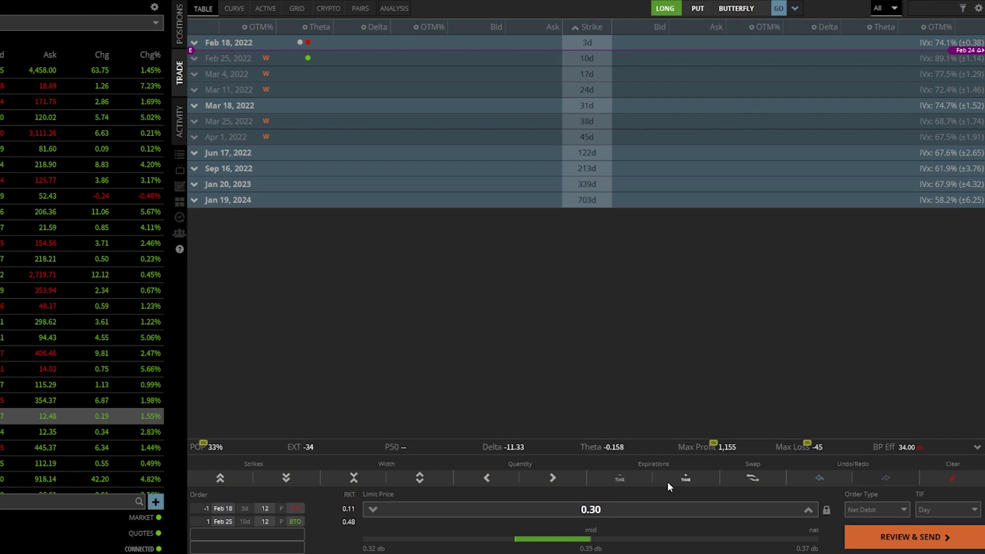
Step: Extend the RKT roll's new put leg to the Mar 18, 2022 expiration and lower its strike to 10
click(681, 480)
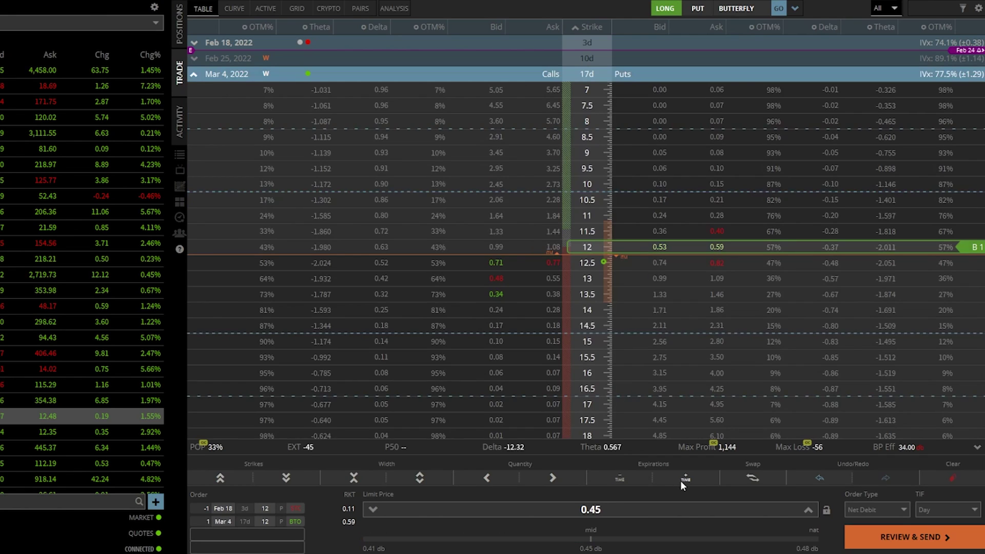
click(682, 480)
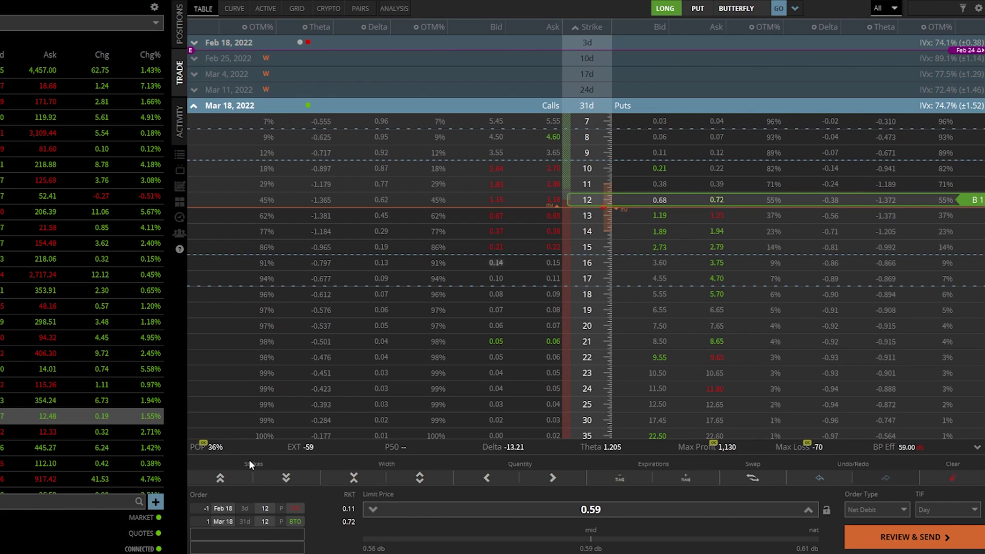
click(220, 477)
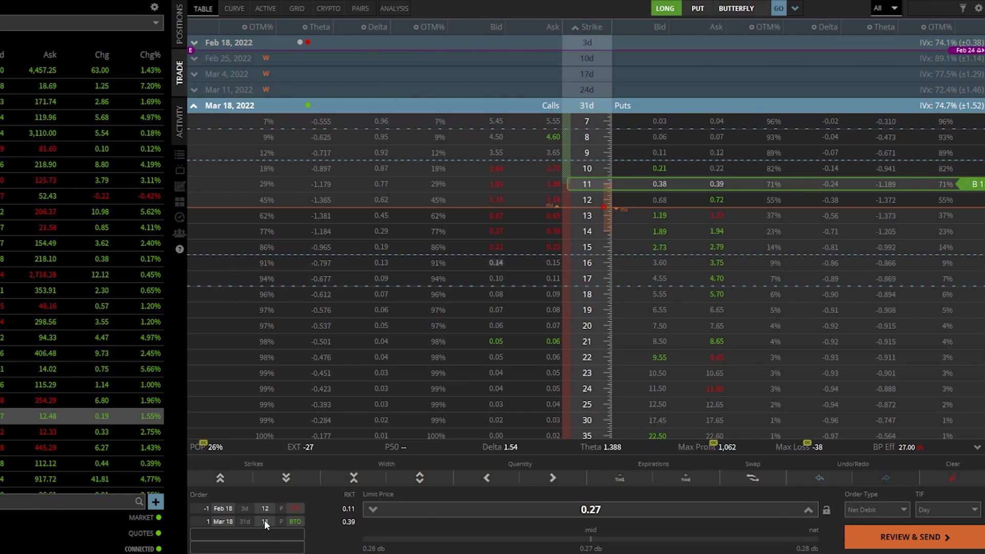
click(227, 478)
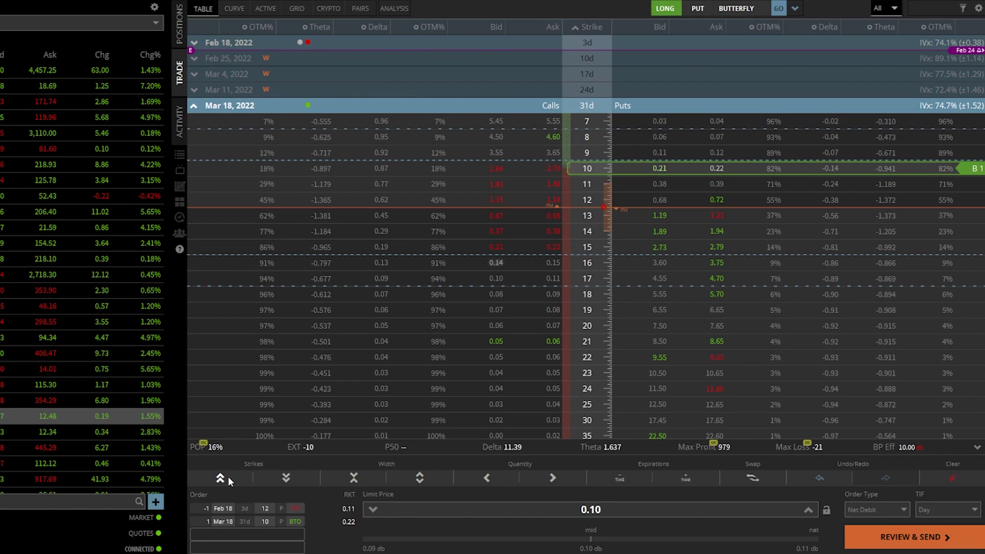
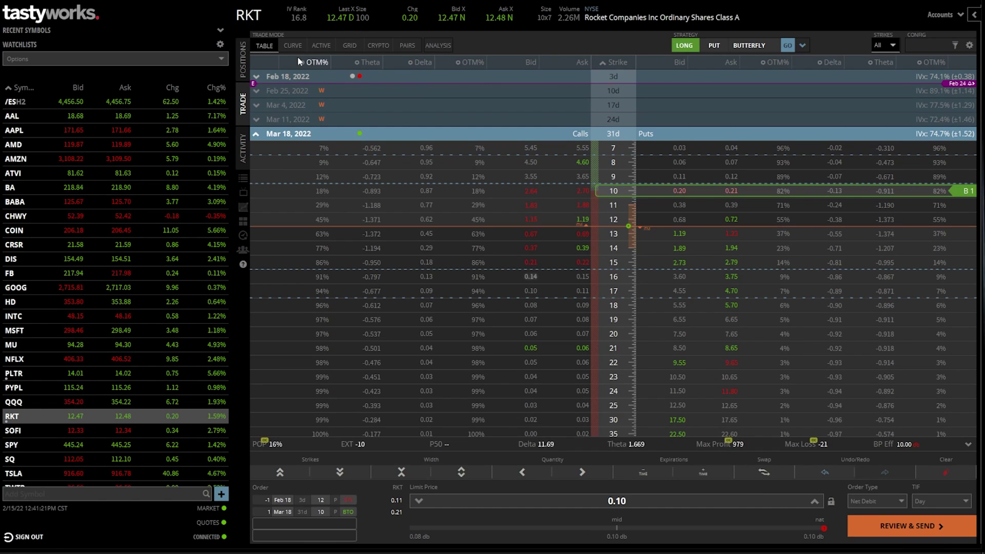
Step: Request a Quick Roll of the RKT put again and bring the new leg back to the Feb 25, 2022 expiration
click(243, 59)
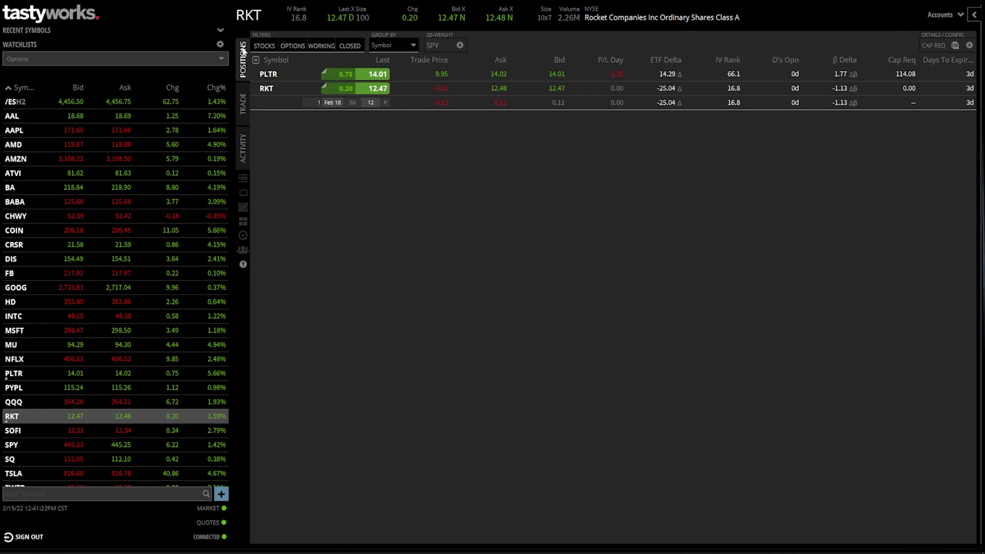
right_click(276, 100)
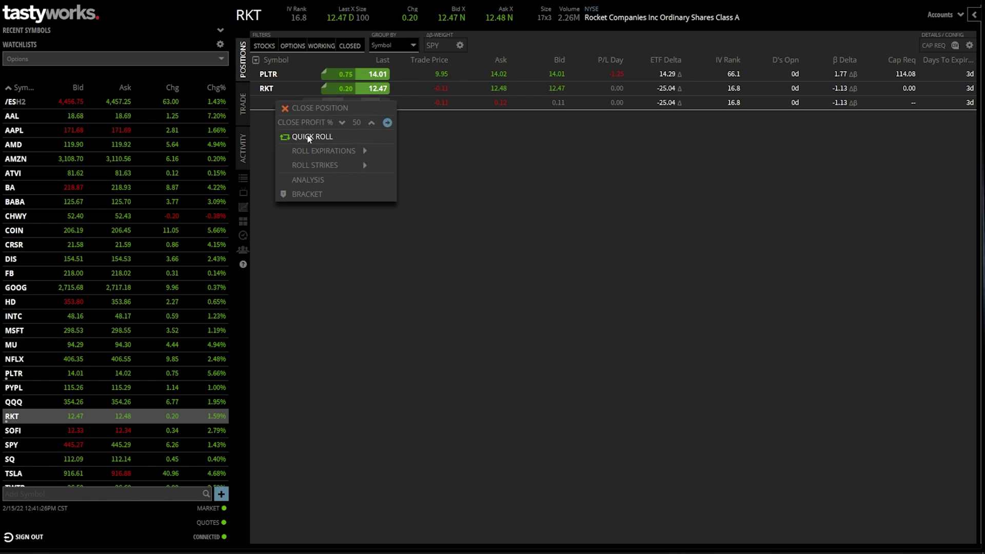
click(308, 138)
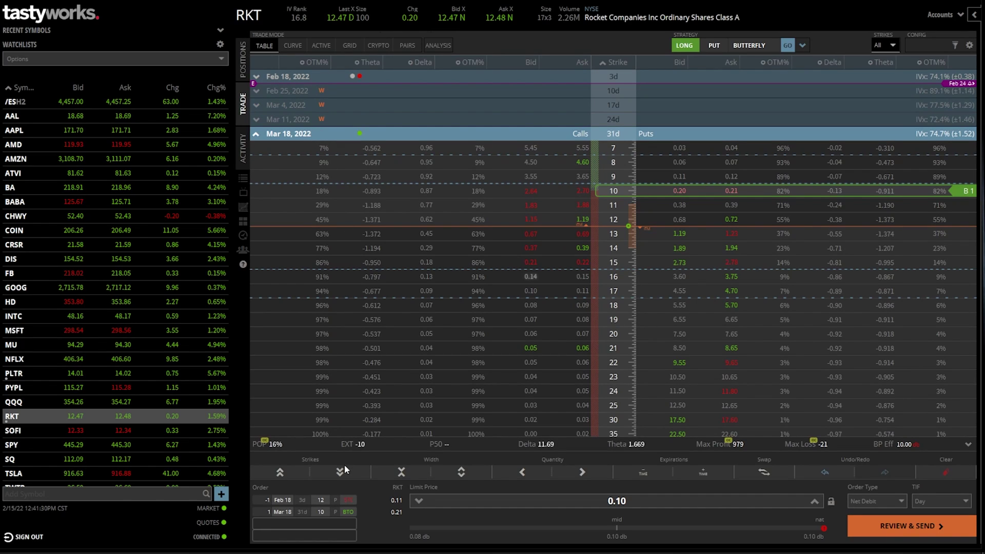
click(650, 473)
click(649, 472)
click(646, 474)
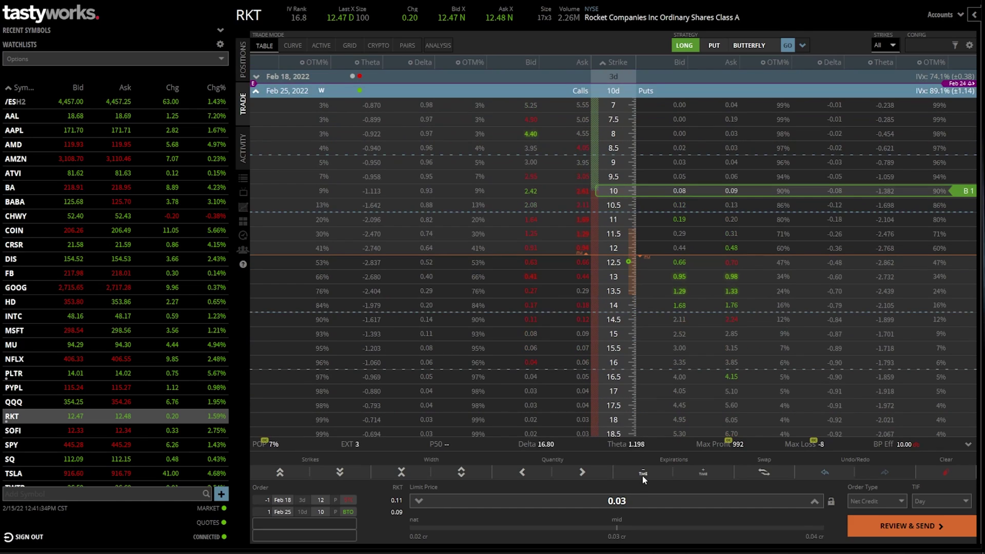
Step: Lower the RKT roll's new put strike to 9, and clear the order
click(280, 473)
click(280, 472)
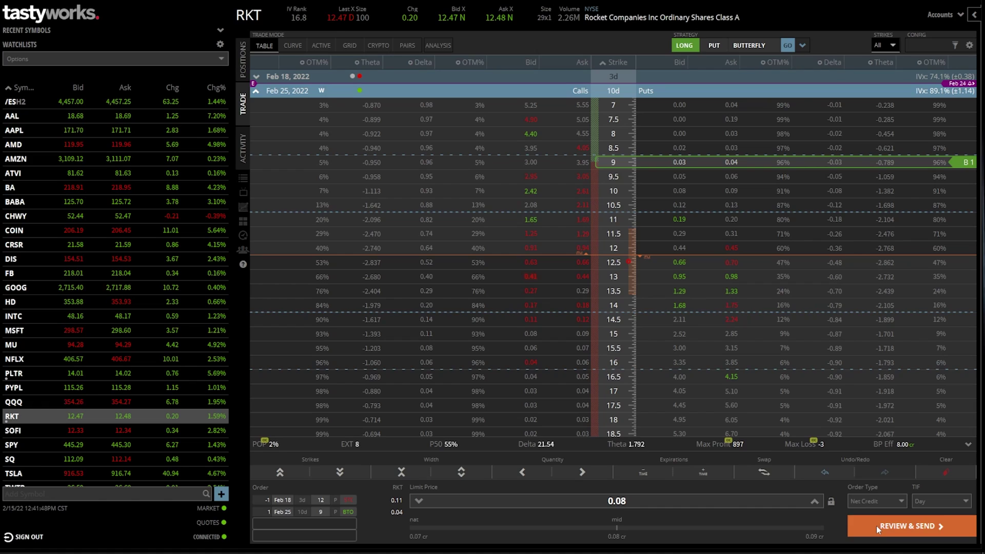
click(950, 472)
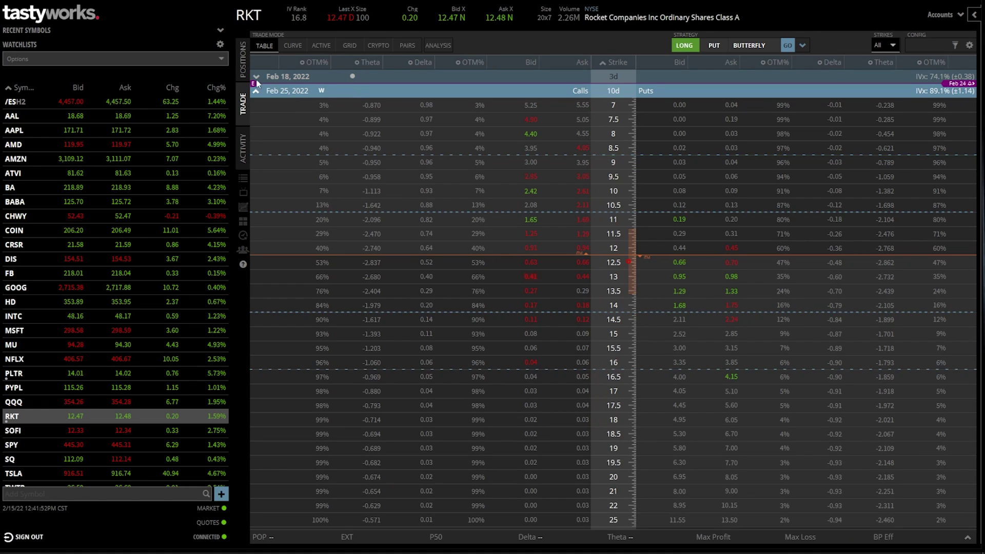
Step: Expand the PLTR position and create a Quick Roll order for its Feb 18 12 and 13 put legs together
click(246, 64)
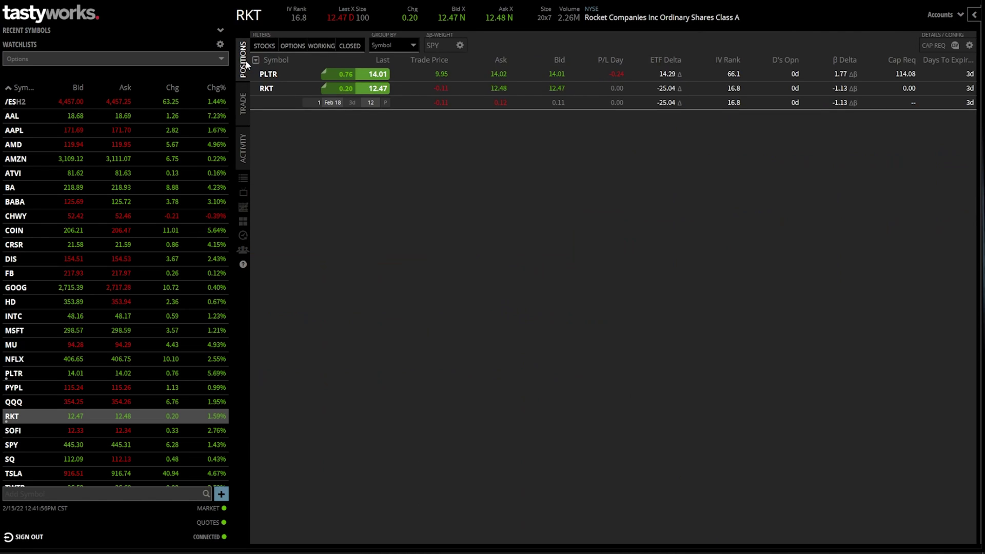
click(273, 74)
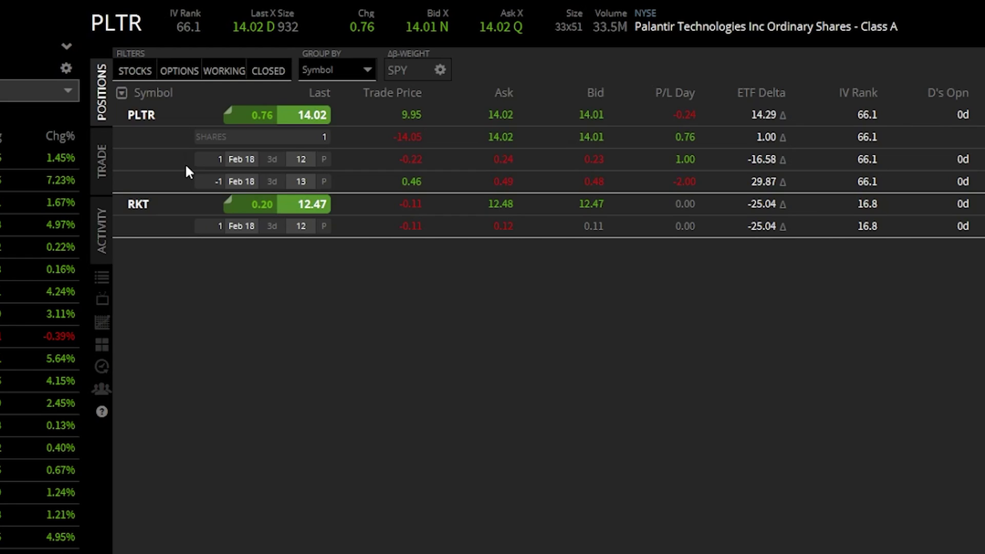
click(154, 158)
shift+click(160, 176)
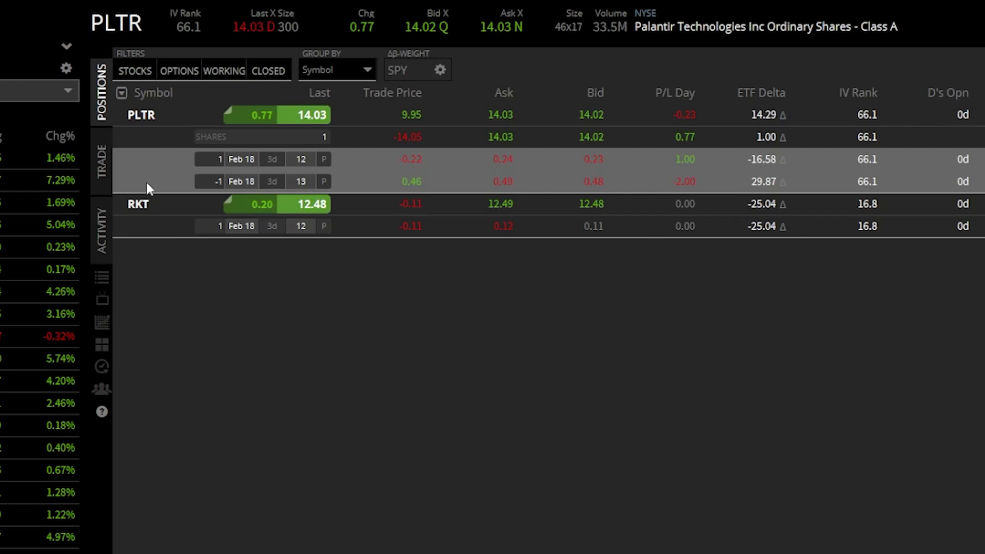
right_click(169, 166)
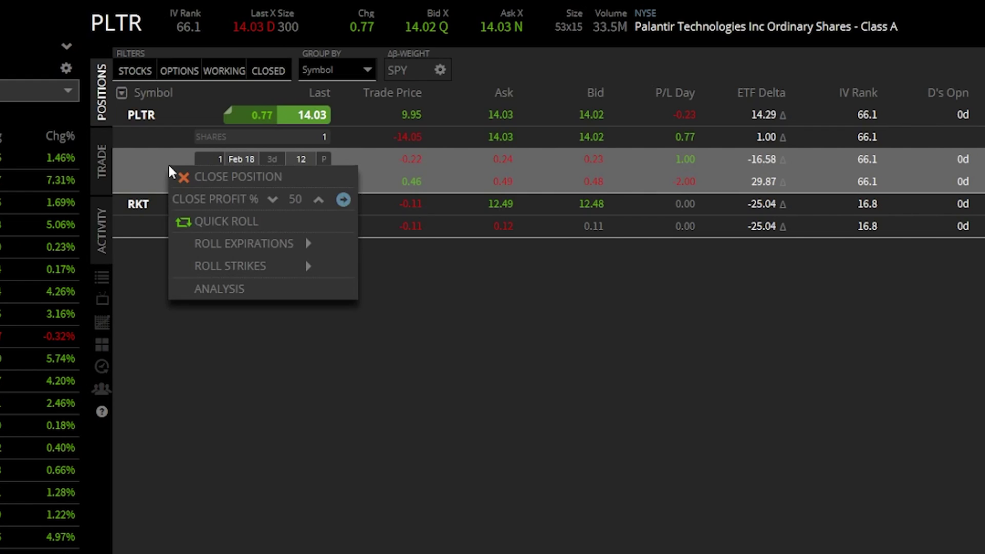
click(219, 219)
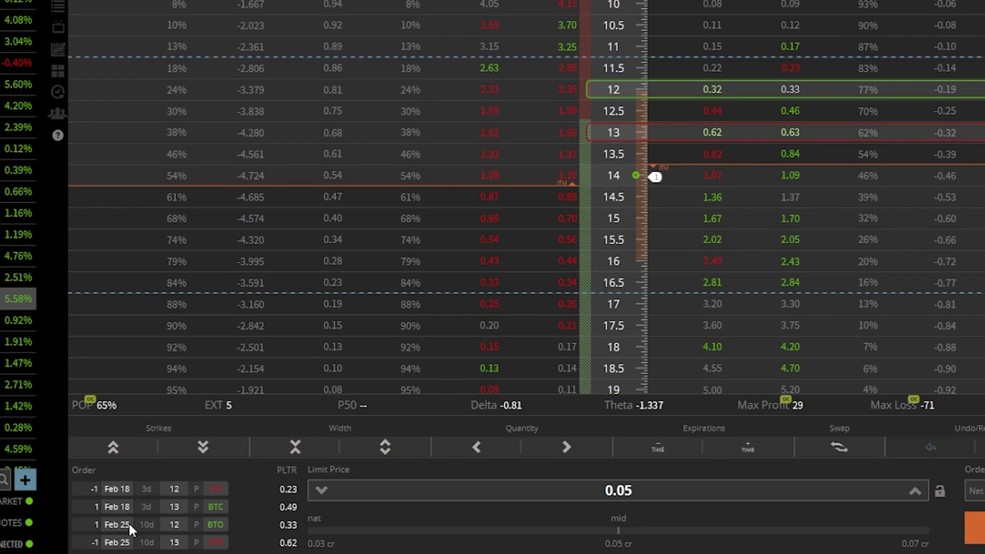
Step: Extend the new PLTR put spread to the Mar 18, 2022 expiration and lower its strikes to 8 and 9
click(737, 447)
click(741, 444)
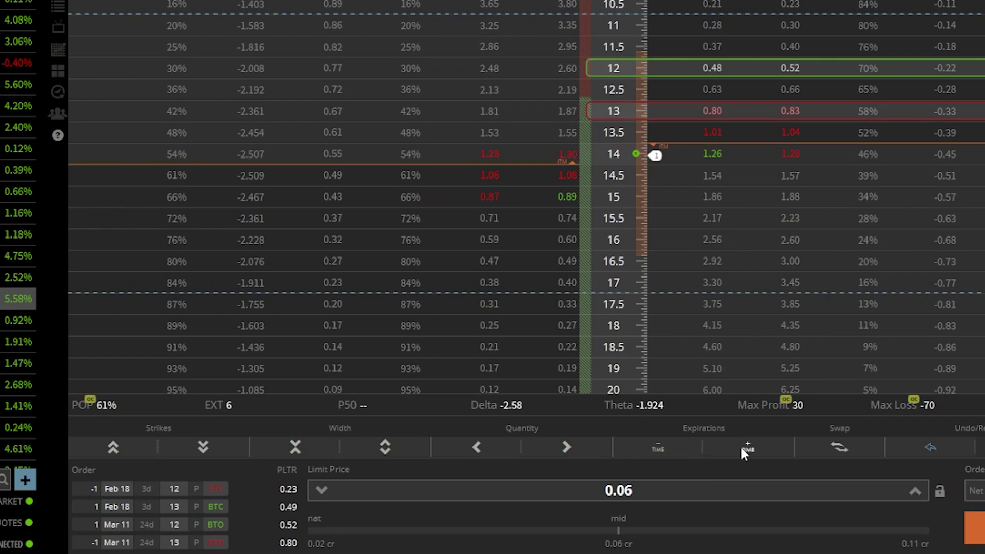
click(741, 447)
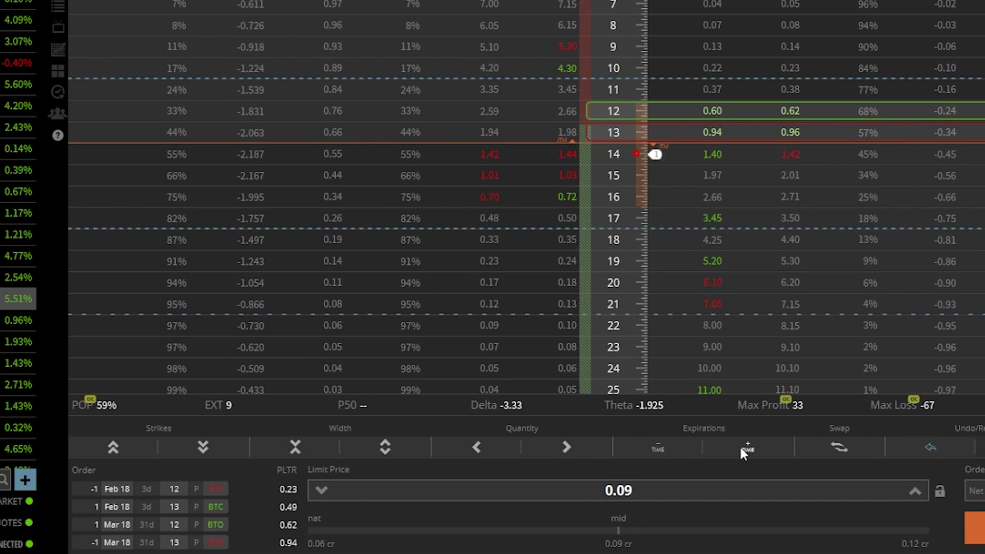
double_click(113, 448)
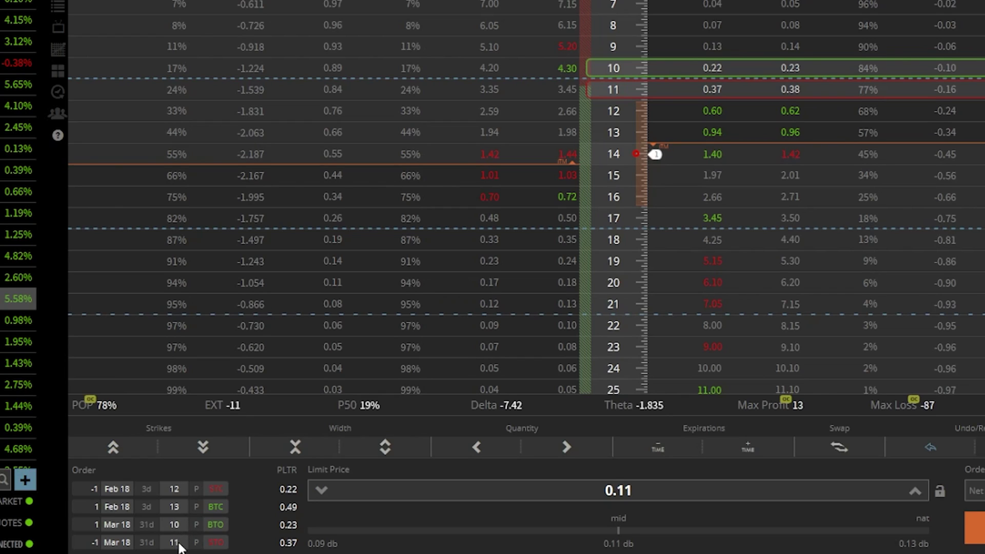
click(114, 449)
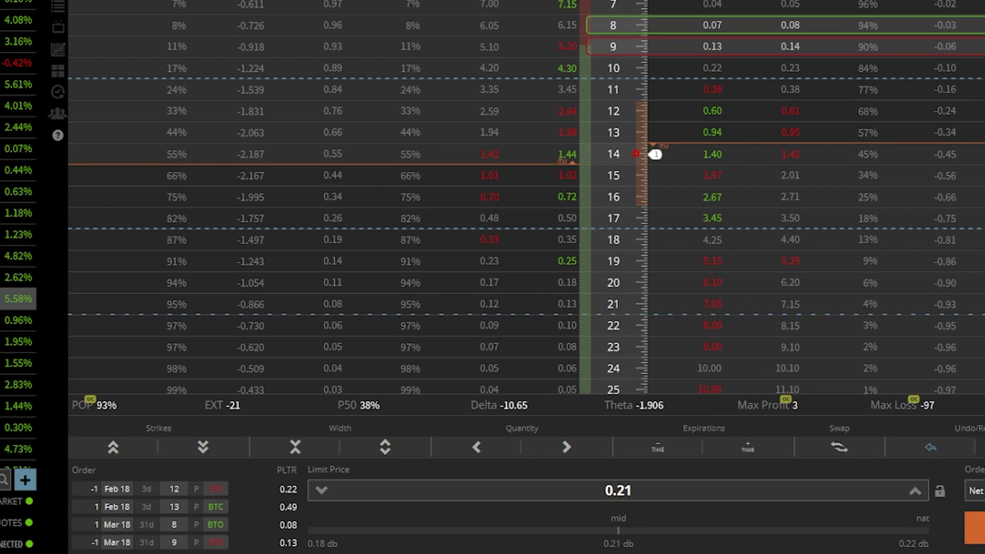
Step: Raise the new PLTR spread's strikes back to 12 and 13, and clear the order
click(203, 448)
click(202, 449)
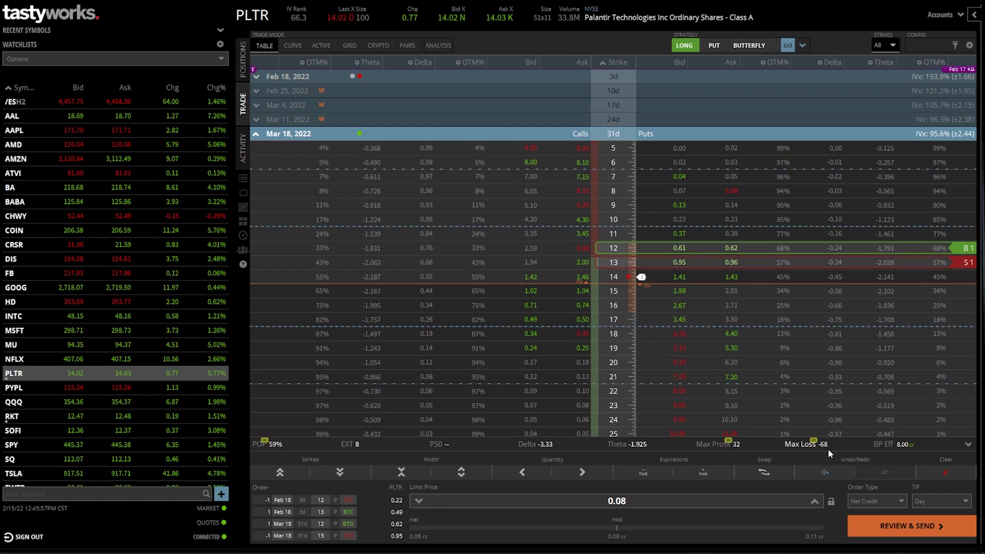
click(968, 477)
Step: Quick Roll the PLTR Feb 18 12/13 put spread to Feb 25, 2022 for a 0.05 net credit, and send the order
click(243, 54)
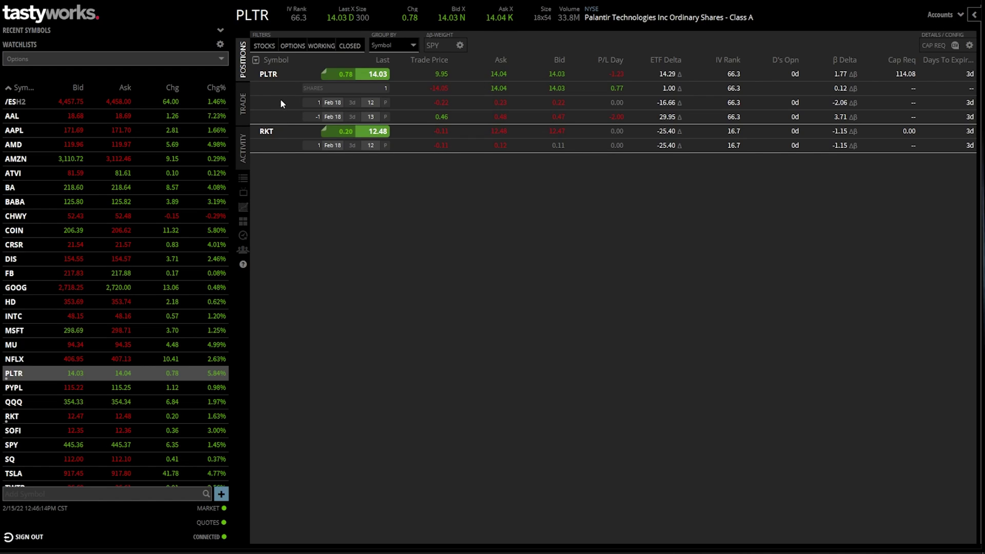
drag(282, 100, 285, 110)
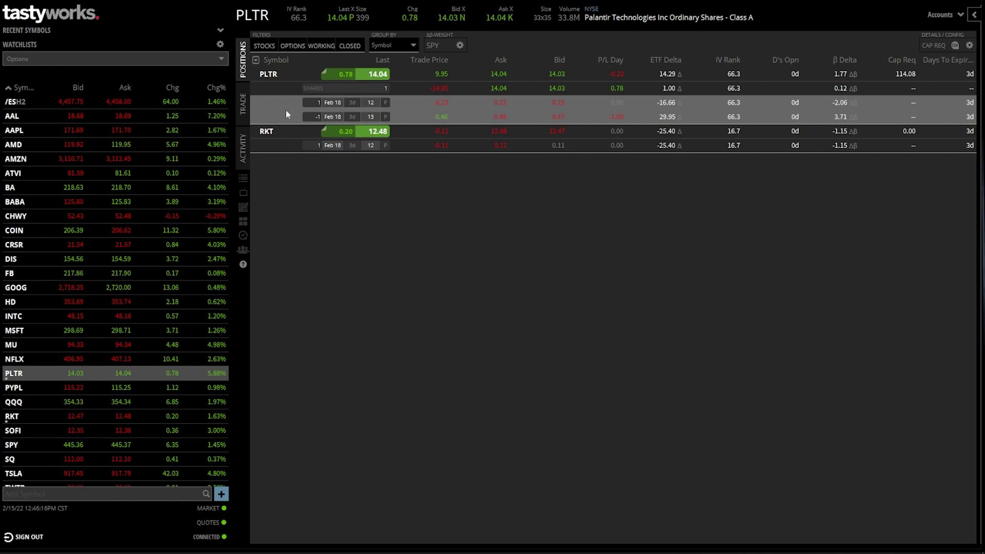
right_click(290, 108)
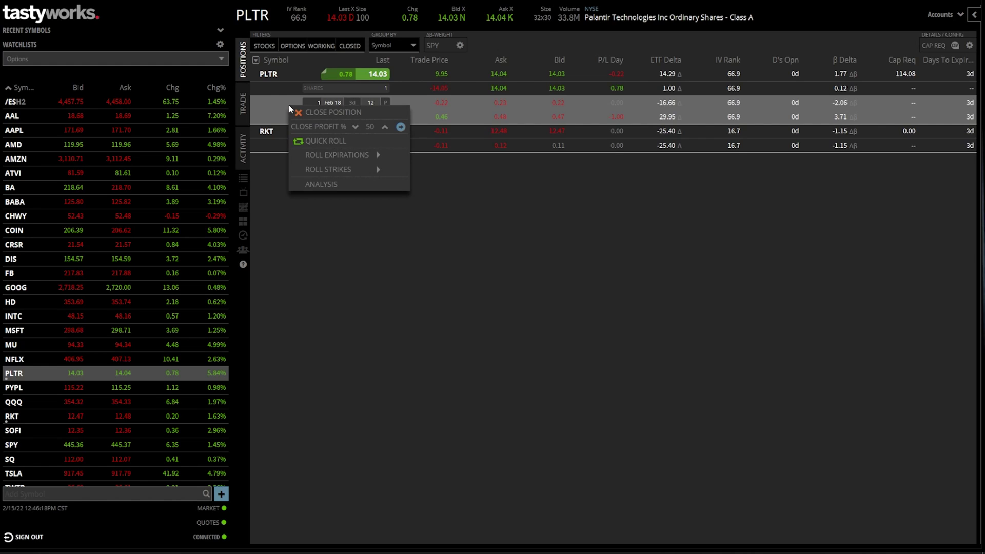
click(327, 141)
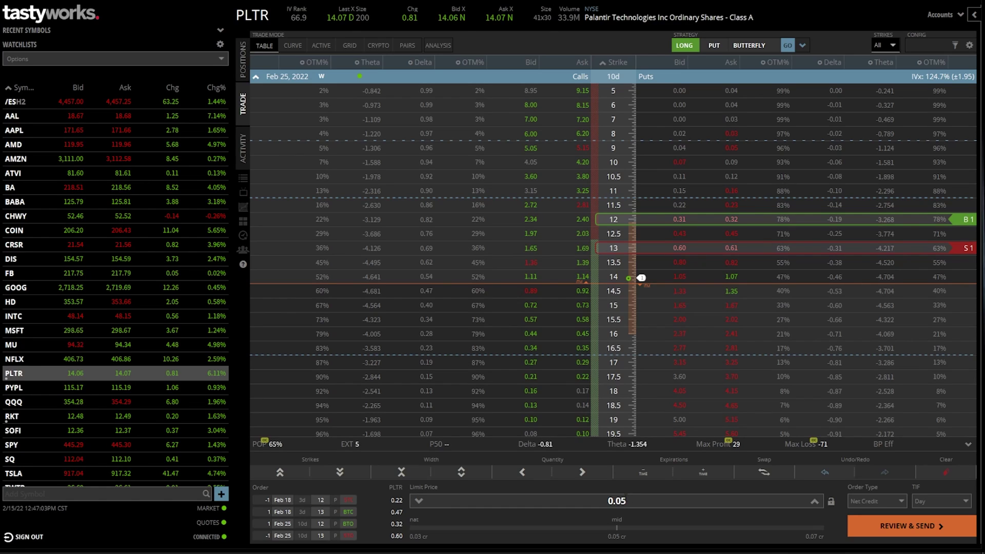
click(931, 529)
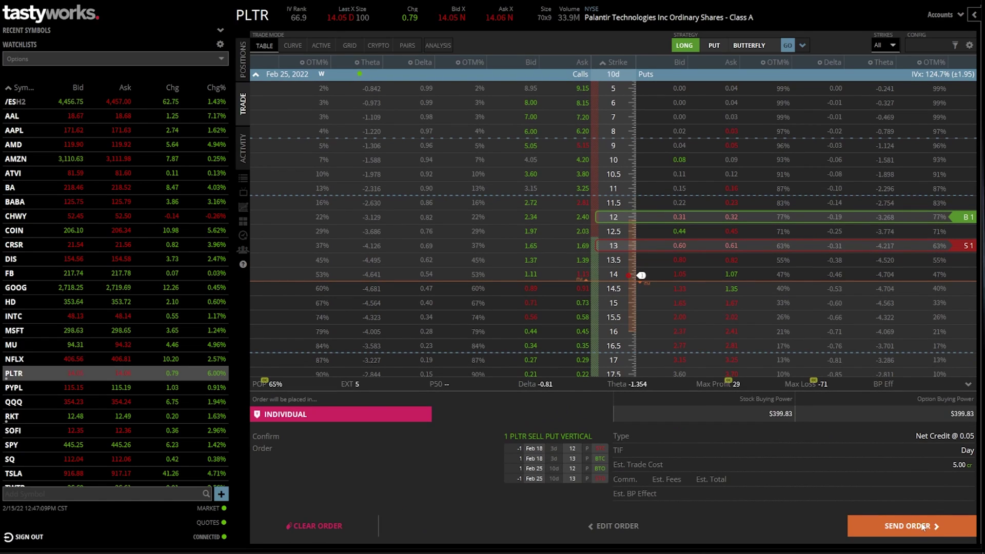
click(923, 527)
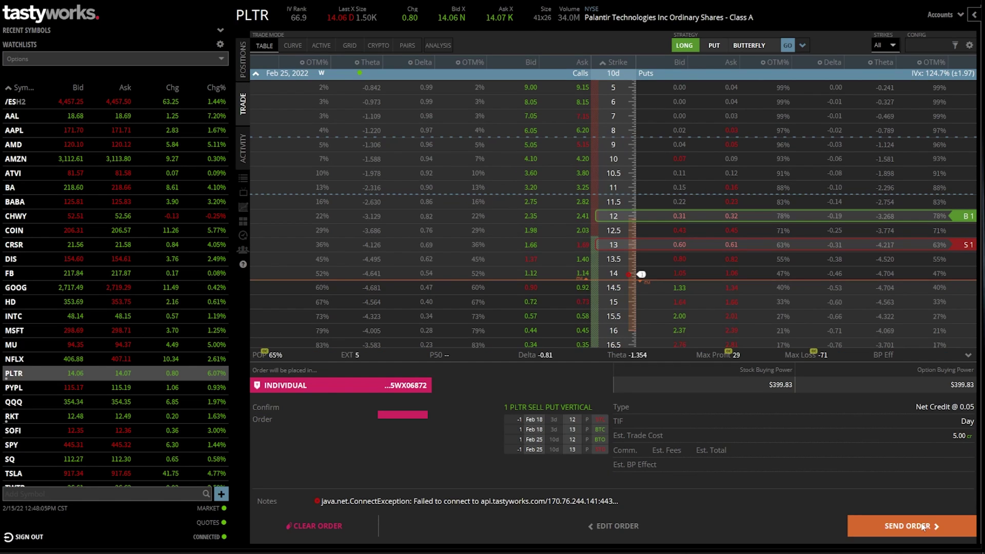